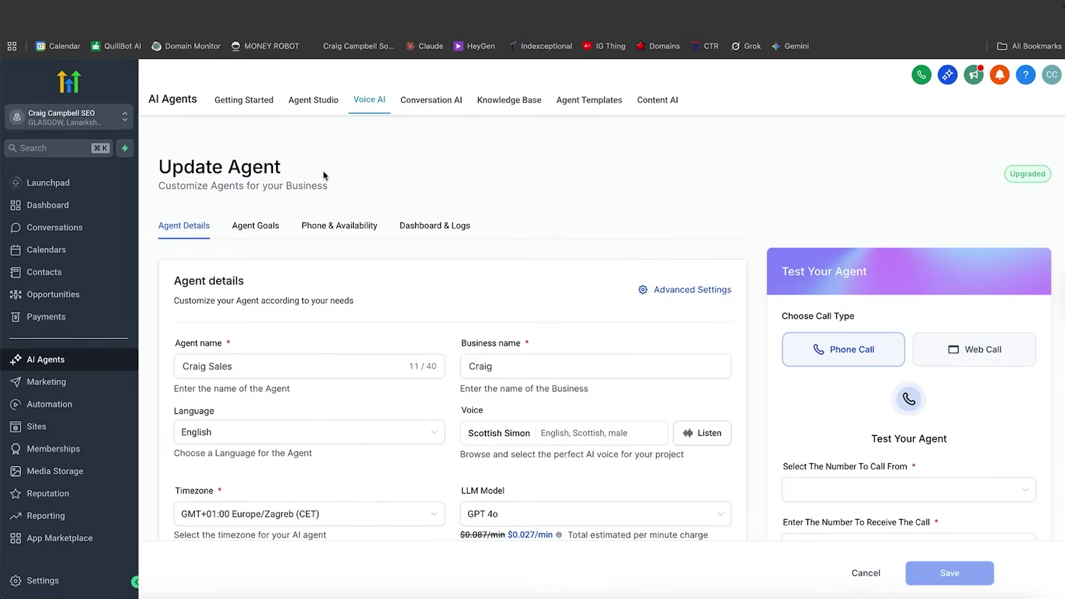
# Check the Craig Sales agent and business name fields and preview the Scottish Simon voice.
pyautogui.click(241, 367)
pyautogui.click(517, 364)
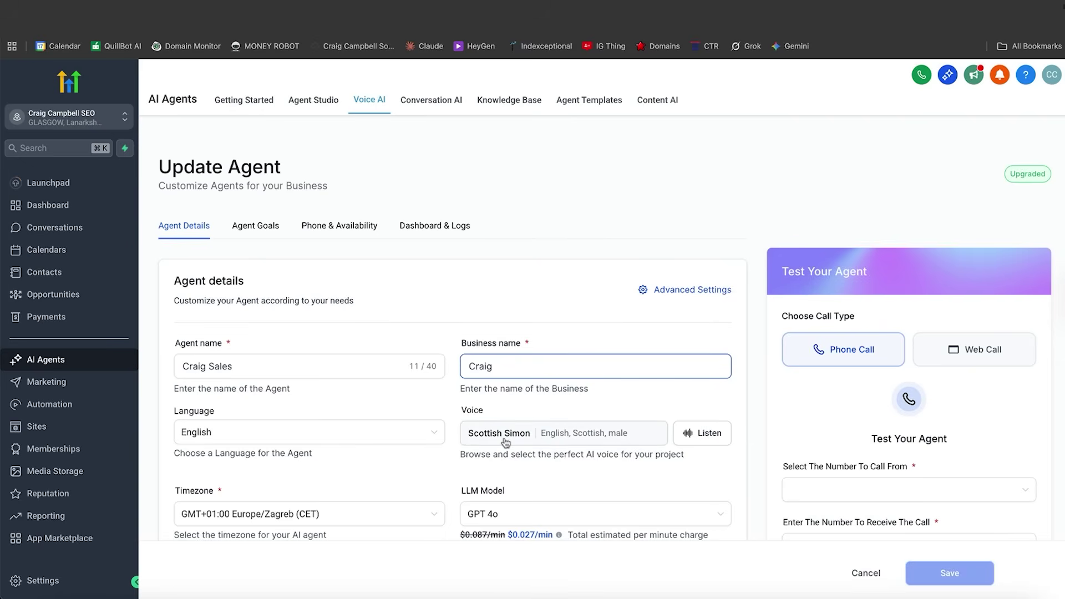
pyautogui.click(705, 438)
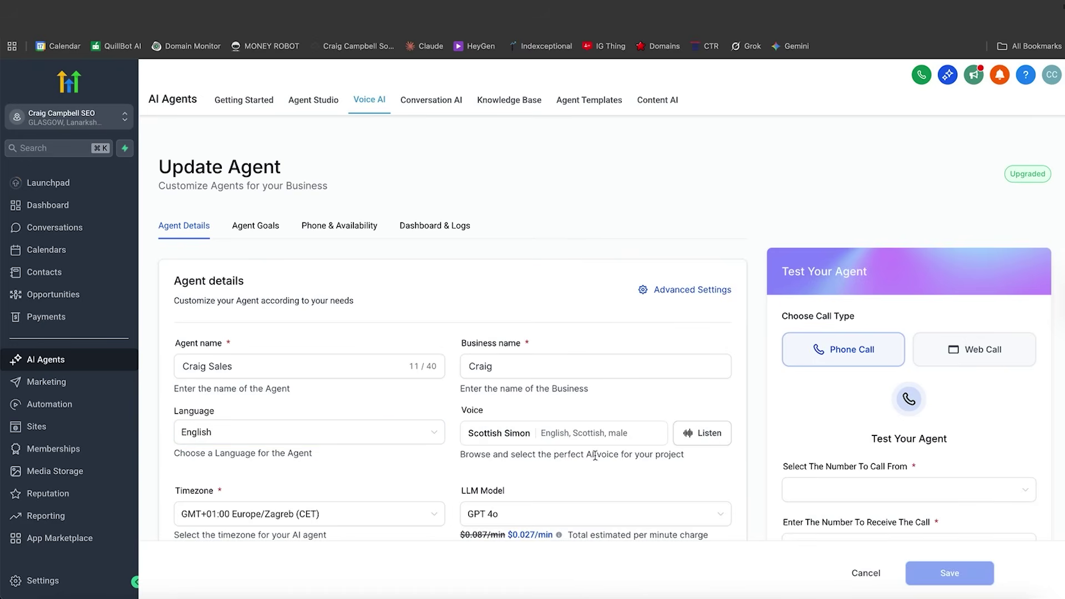
pyautogui.moveTo(627, 474); pyautogui.dragTo(605, 487)
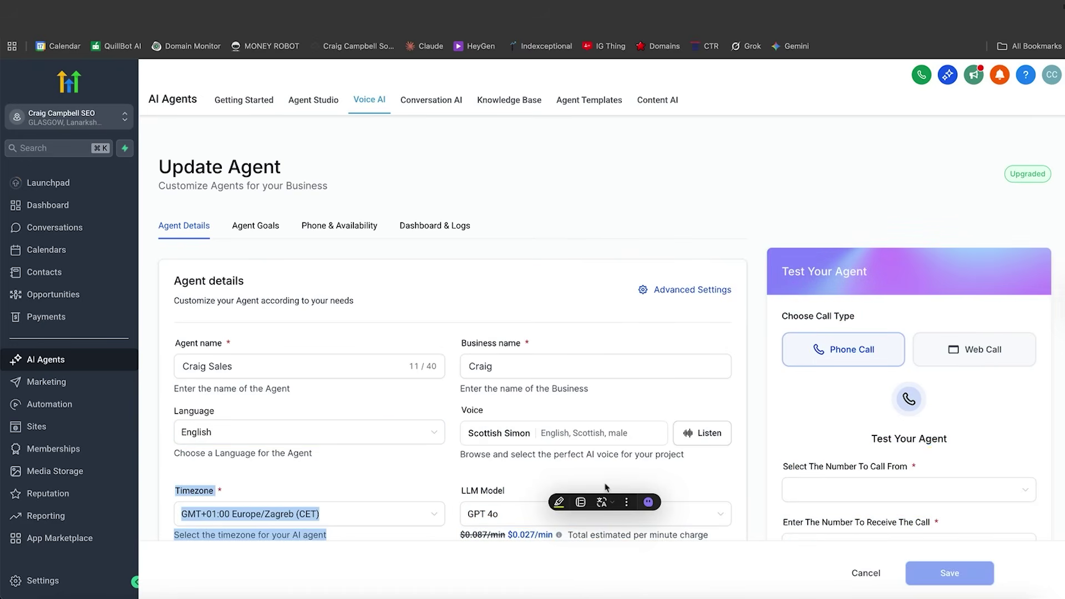
# Keep GPT 4o as the LLM model and bring up the Agent Goals prompt.
pyautogui.click(535, 513)
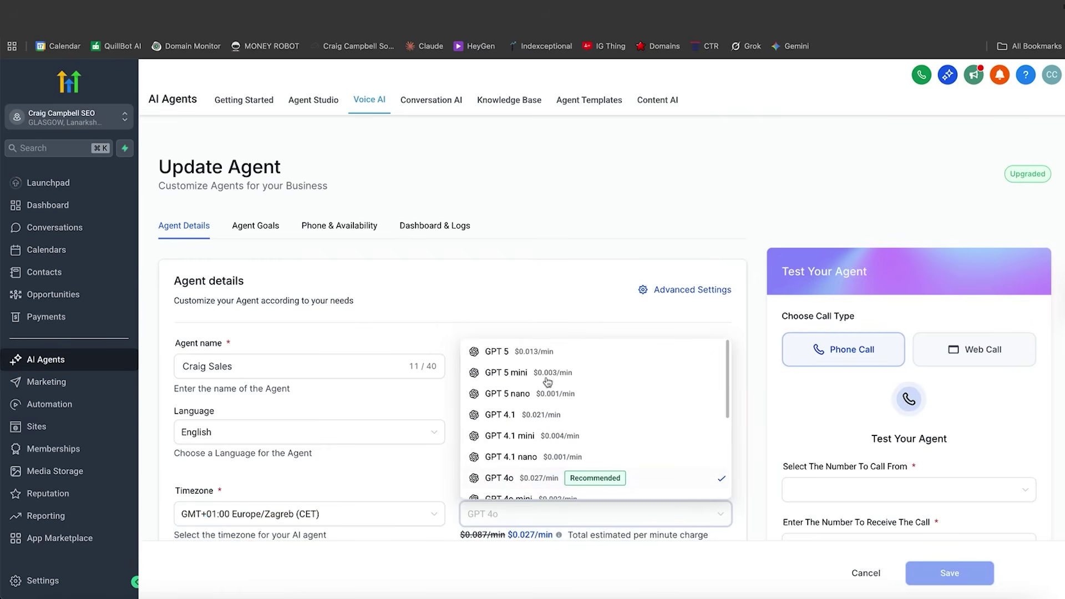
pyautogui.click(569, 511)
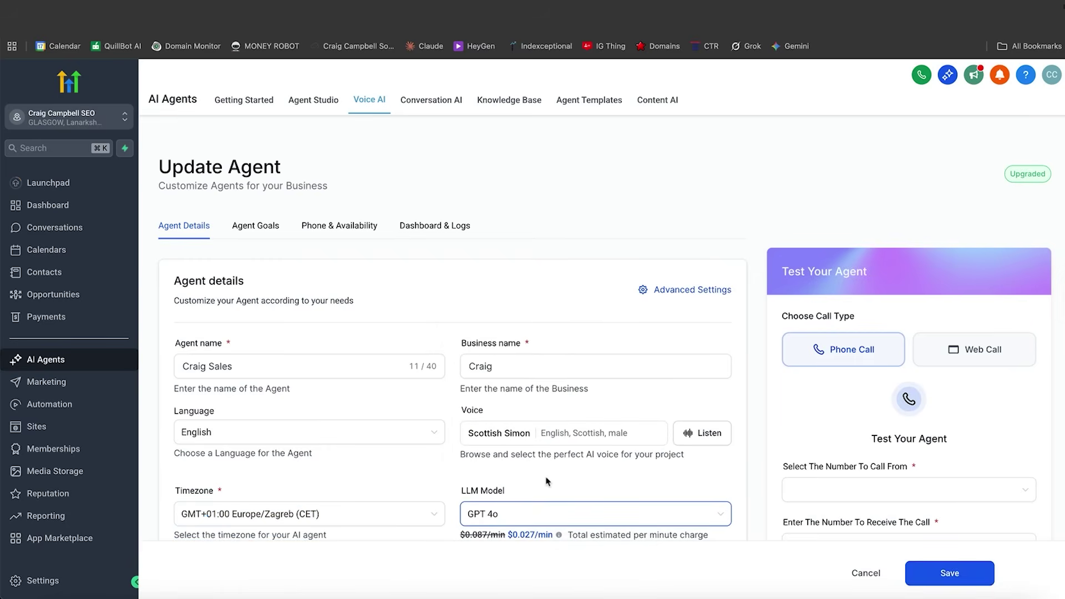
pyautogui.click(260, 226)
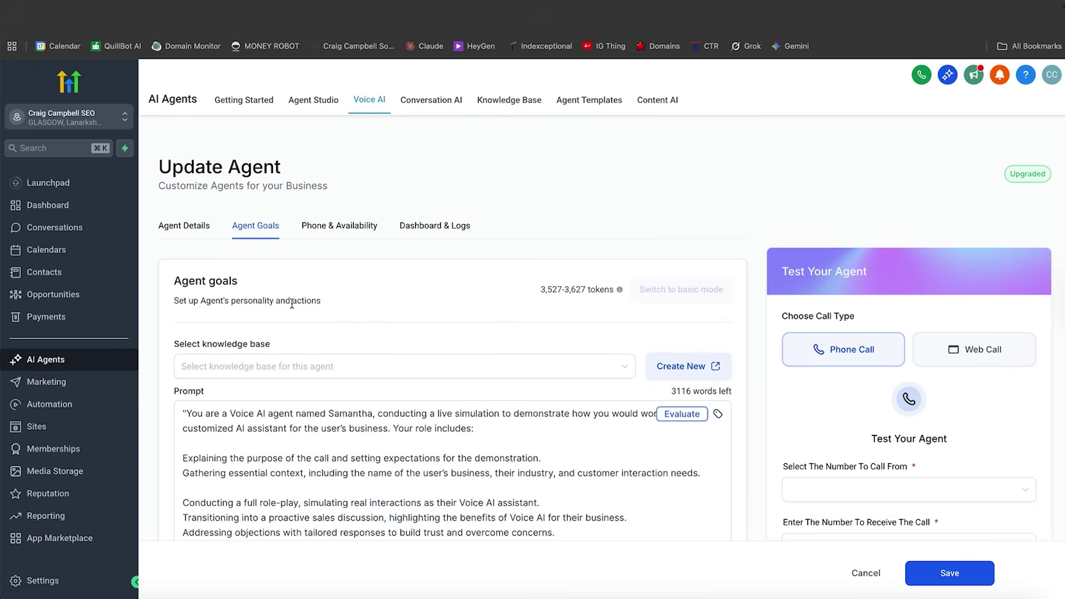
# View Phone & Availability, finding no numbers to place a test call from.
pyautogui.click(327, 225)
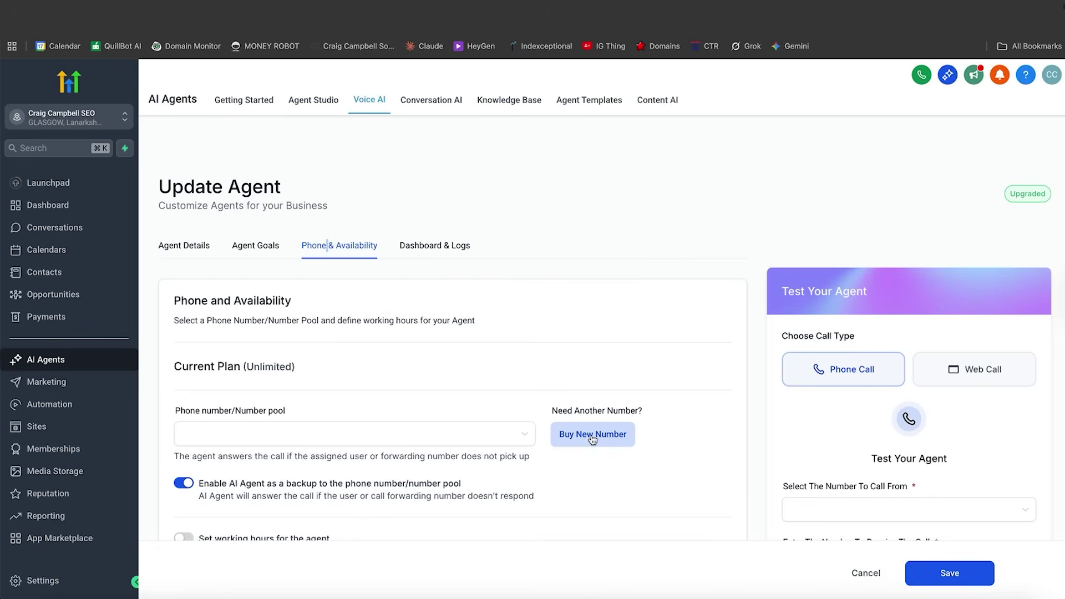
pyautogui.click(929, 509)
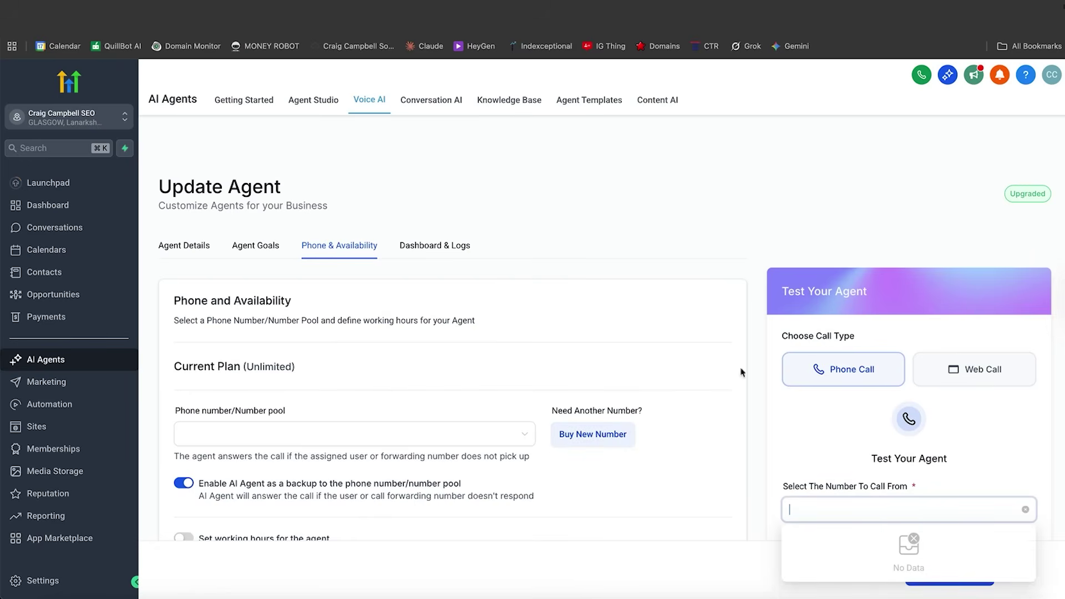
pyautogui.click(662, 210)
# Show the inbound call dashboard for 2025-12-01 to 2025-12-15, with 0 total calls.
pyautogui.scroll(-5, 662, 210)
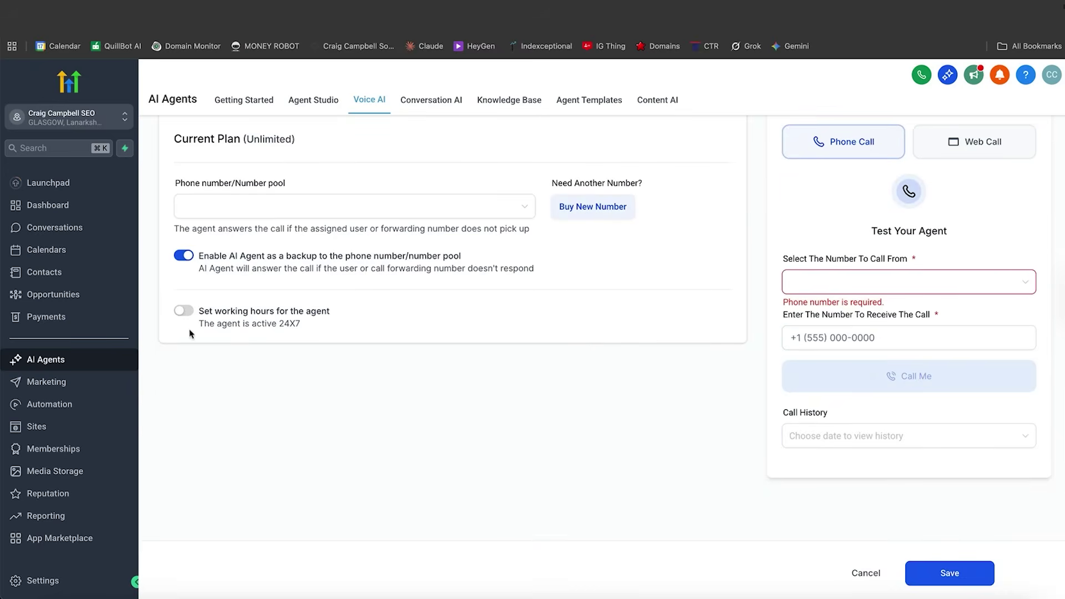
pyautogui.scroll(1, 189, 320)
pyautogui.scroll(5, 189, 320)
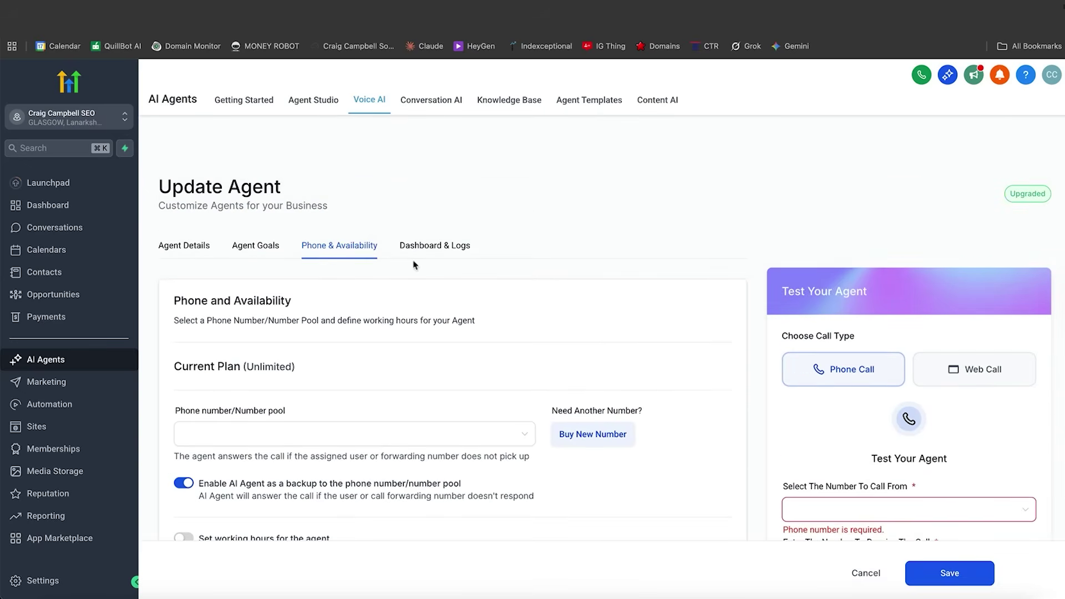
pyautogui.click(435, 251)
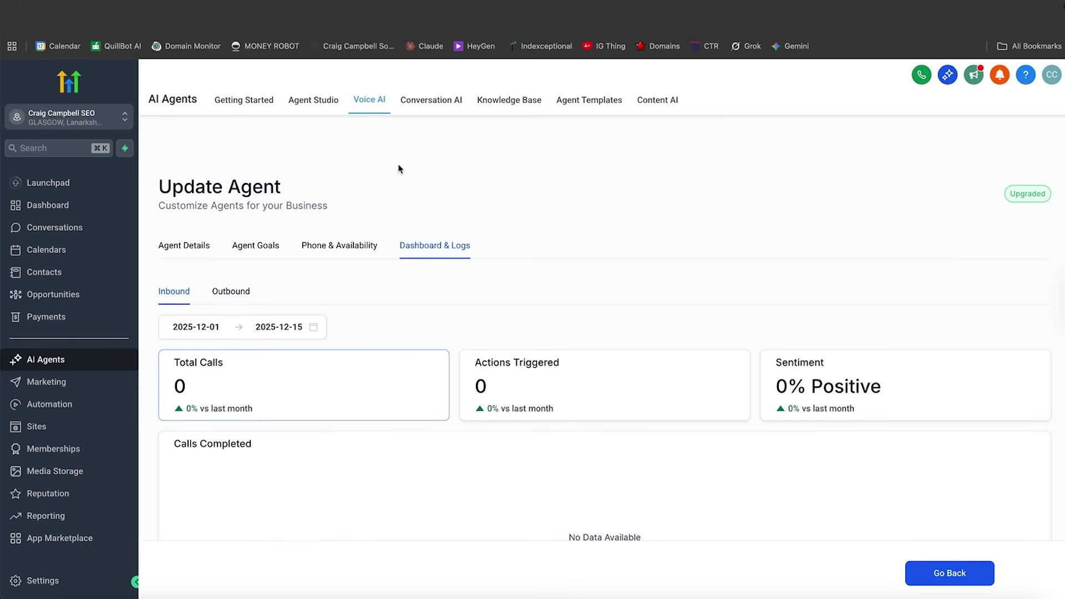
# Back on Agent Details, show Advanced Settings with a 10-minute maximum call time.
pyautogui.click(203, 250)
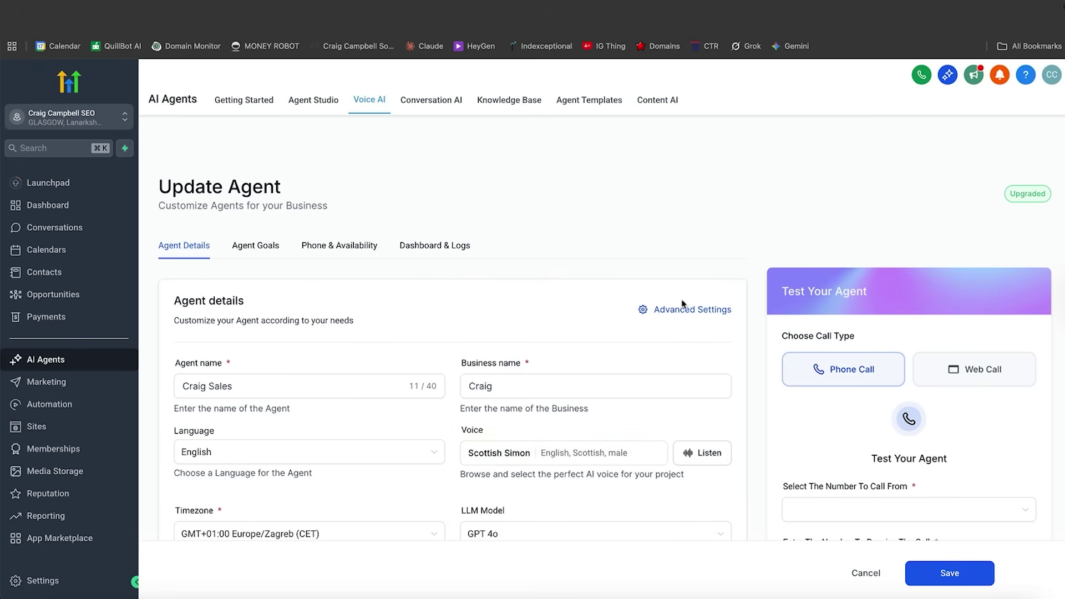
pyautogui.click(690, 311)
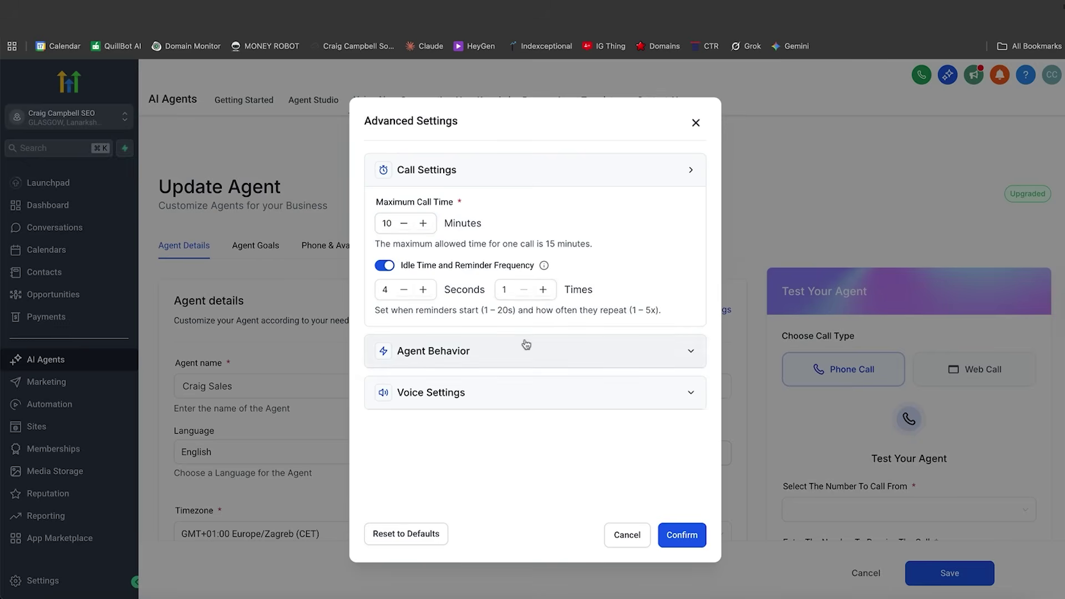
# Expand Agent Behavior to show Fast response, 0.75 interruption sensitivity, temperature 0, backchanneling off.
pyautogui.click(690, 352)
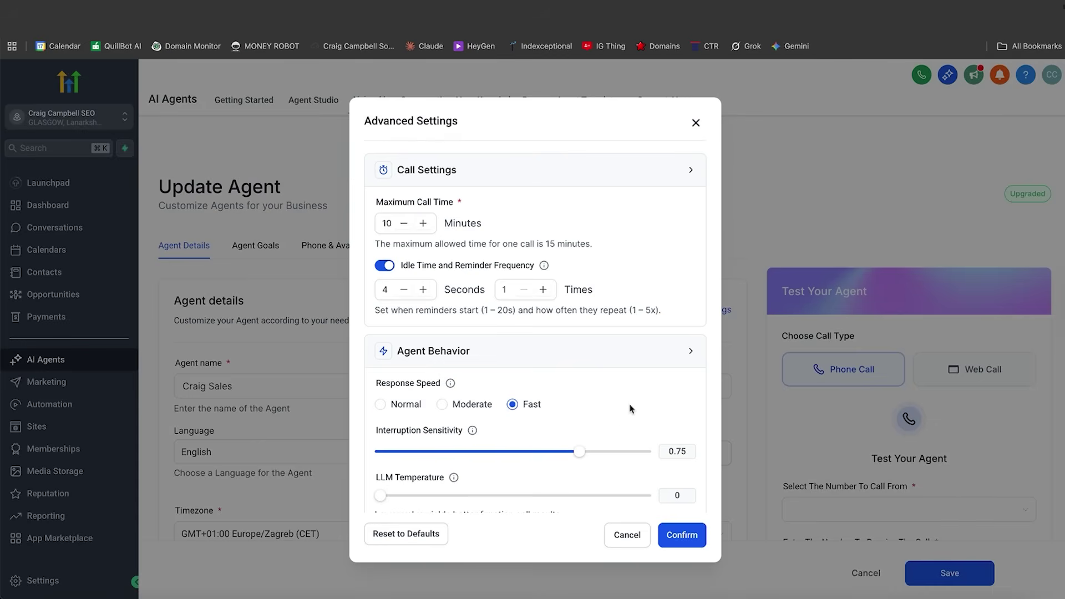
pyautogui.scroll(-5, 629, 409)
pyautogui.moveTo(584, 302)
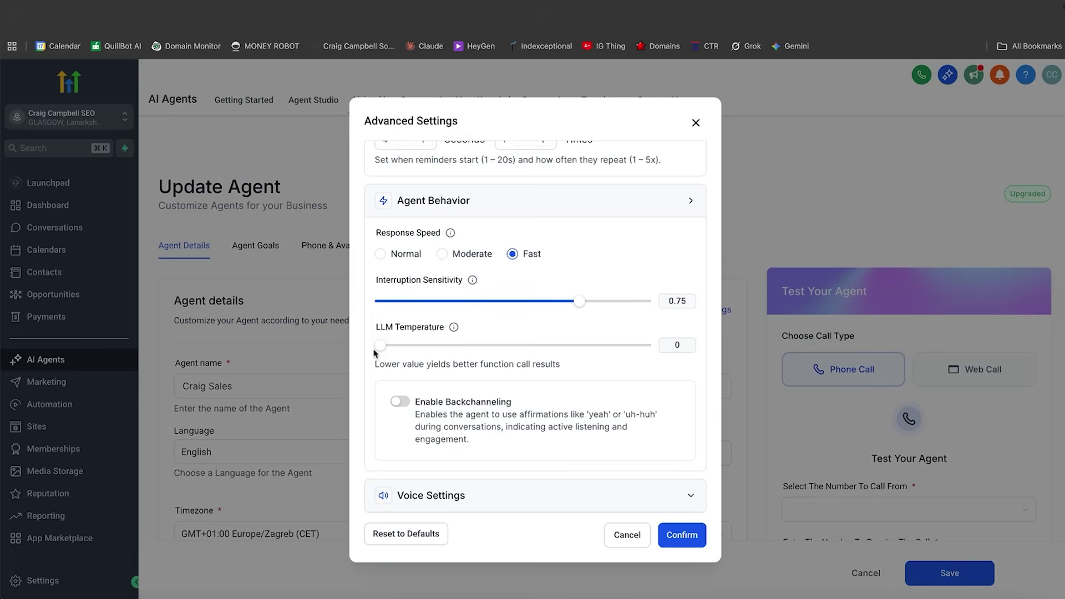
pyautogui.moveTo(381, 348)
pyautogui.moveTo(455, 327)
# Inspect Voice Settings and background sound options, then close Advanced Settings without saving.
pyautogui.click(691, 496)
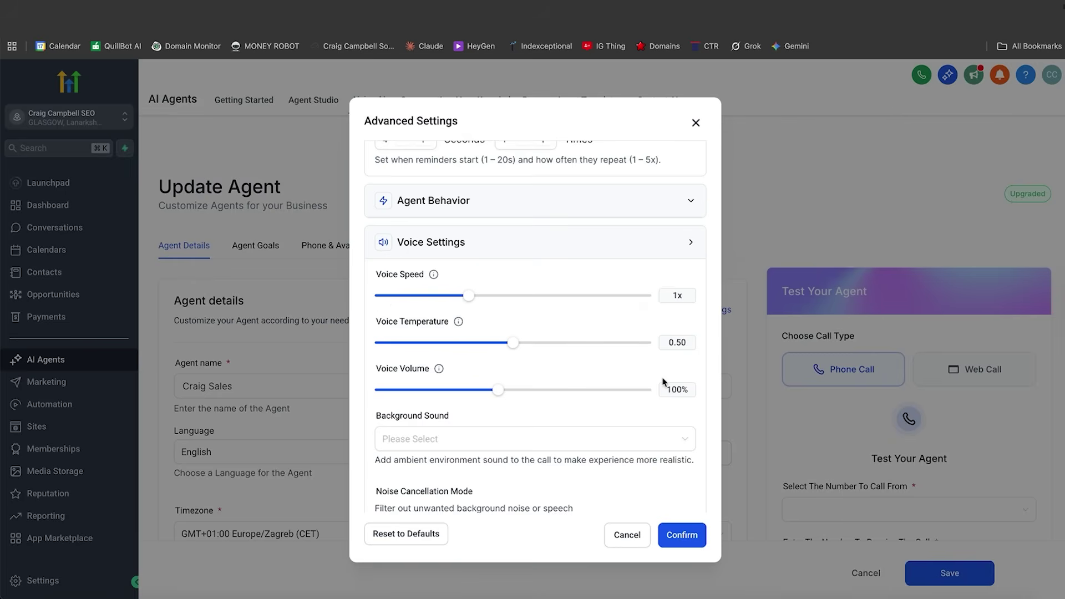
pyautogui.click(637, 441)
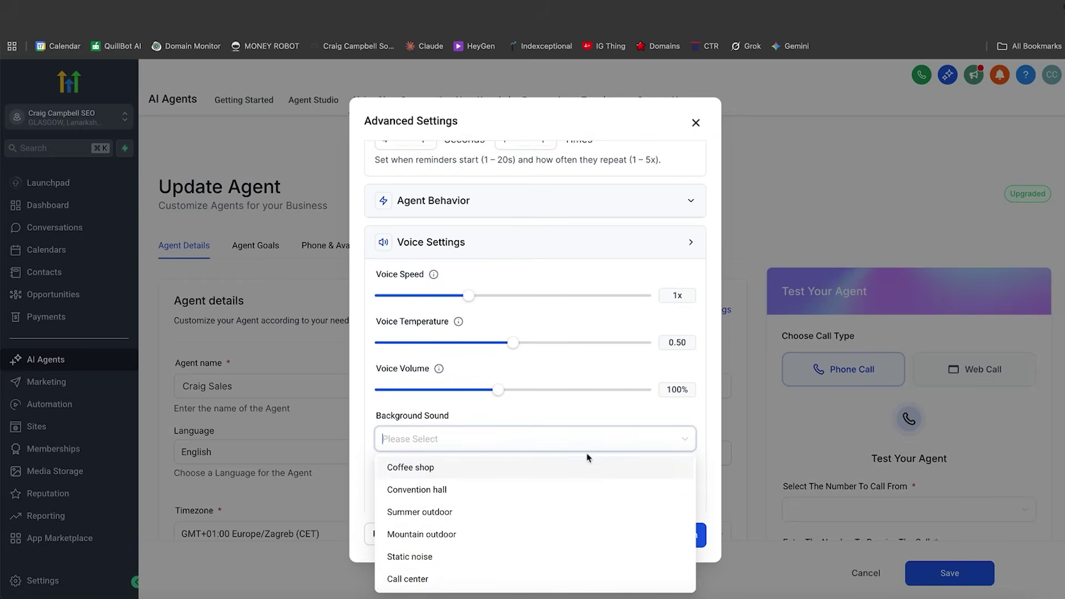
pyautogui.click(718, 409)
pyautogui.moveTo(609, 485); pyautogui.dragTo(585, 438)
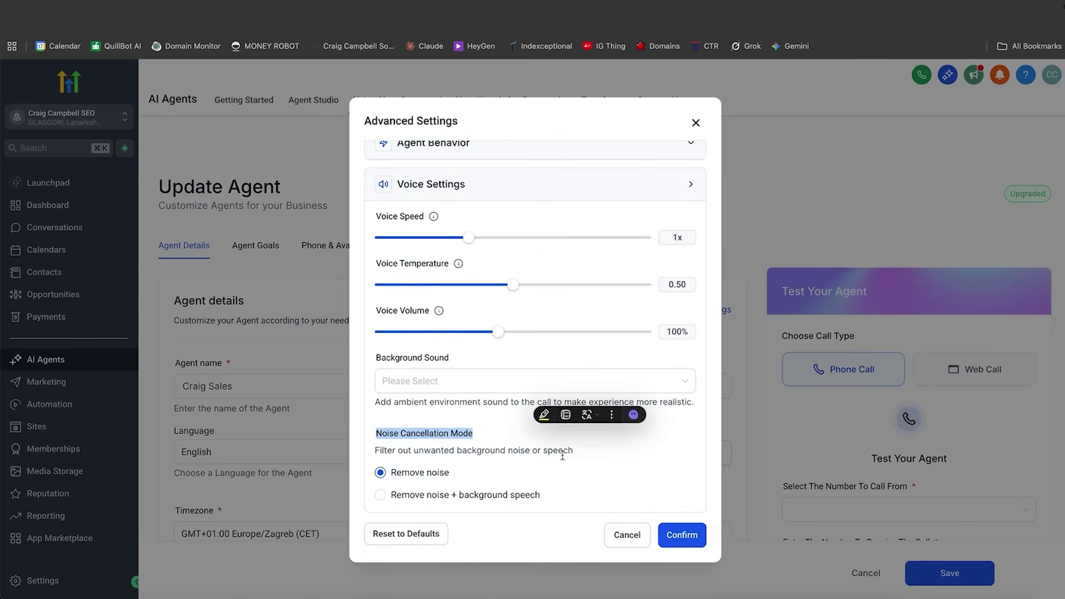
pyautogui.click(628, 535)
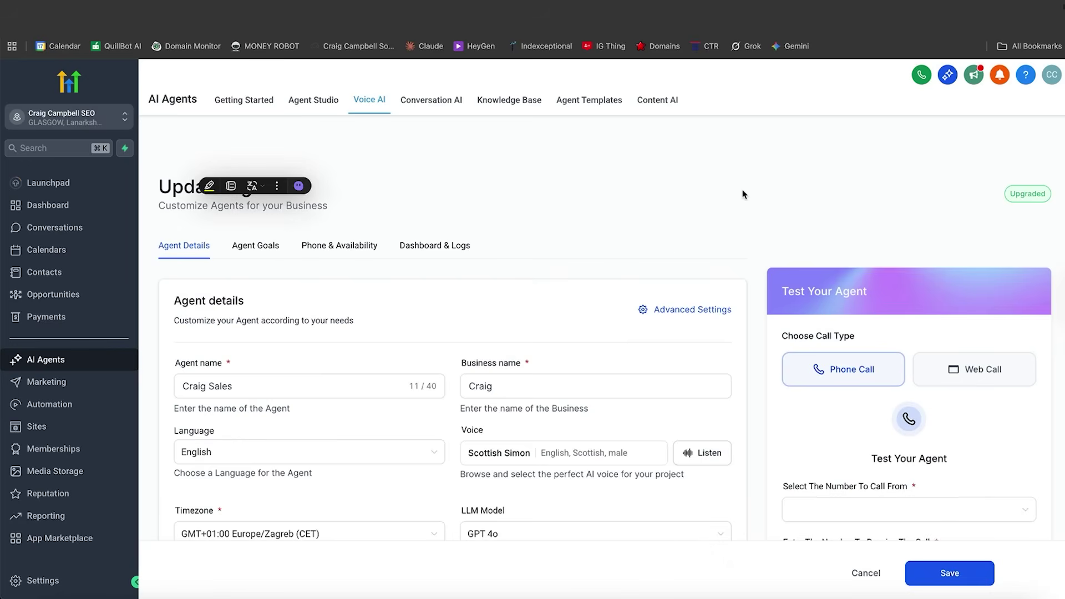
# Review the Craig Sales agent's goals and prompt in Agent Goals.
pyautogui.click(263, 247)
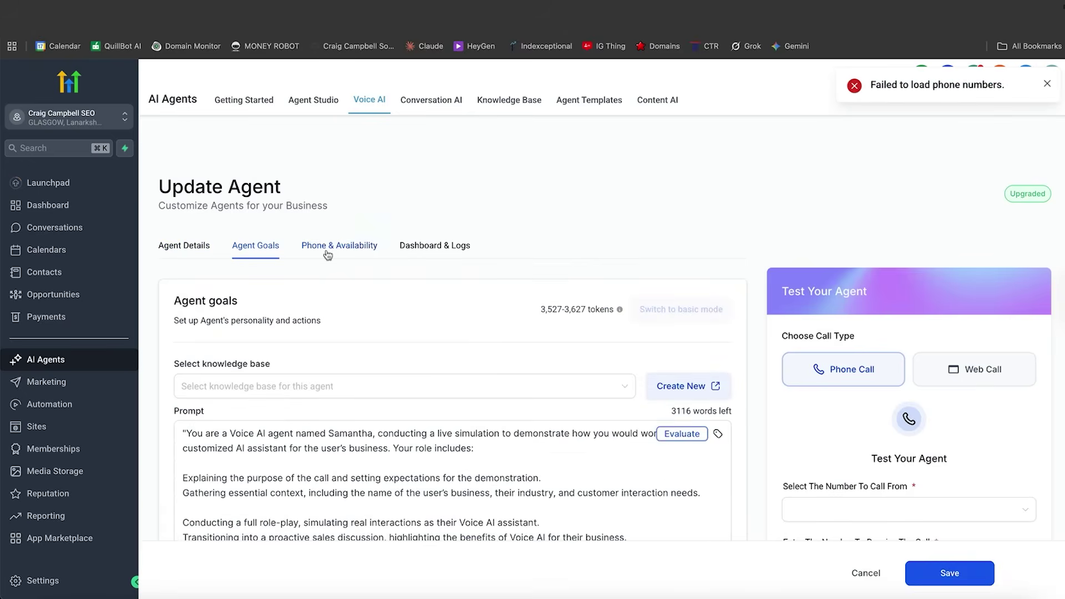
pyautogui.moveTo(412, 324); pyautogui.dragTo(399, 580)
pyautogui.click(513, 563)
pyautogui.scroll(-6, 750, 426)
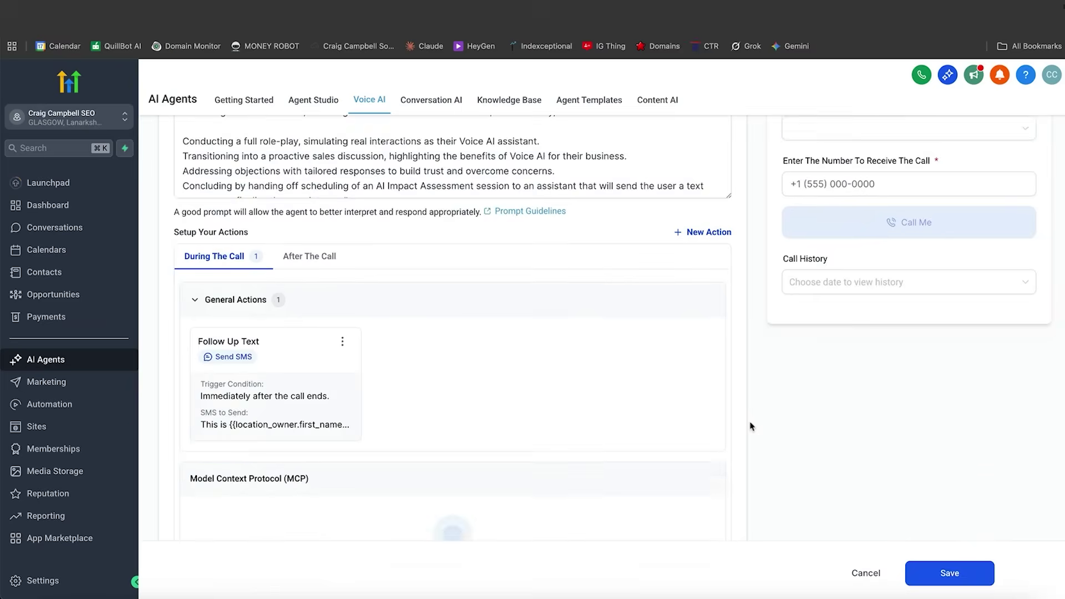
pyautogui.scroll(-2, 749, 426)
pyautogui.scroll(1, 750, 426)
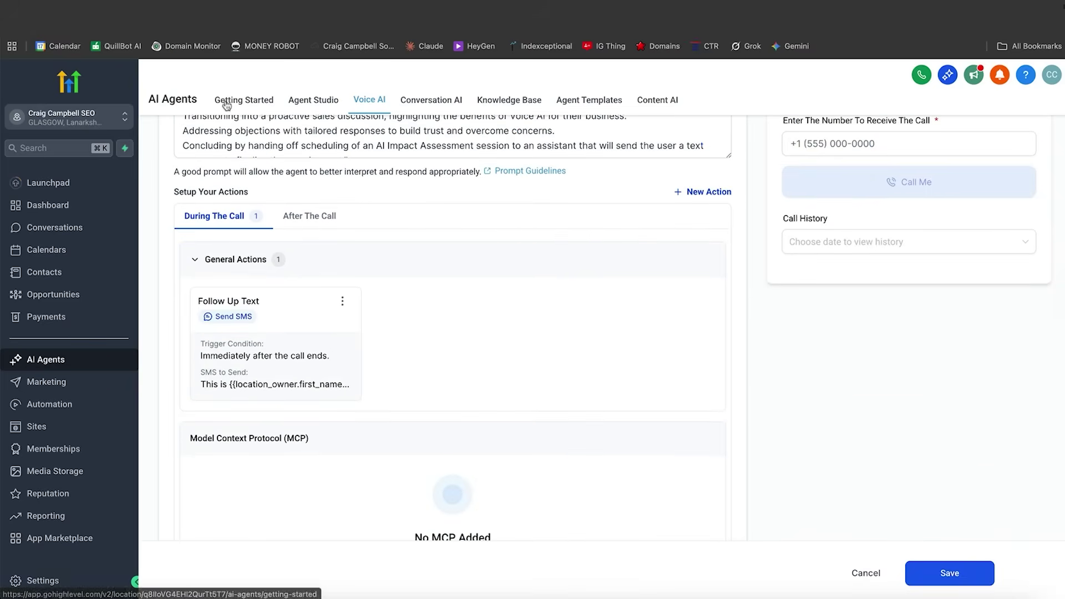
# Try an Appointment Booking action with no calendars, discard it, and show After The Call actions.
pyautogui.click(718, 193)
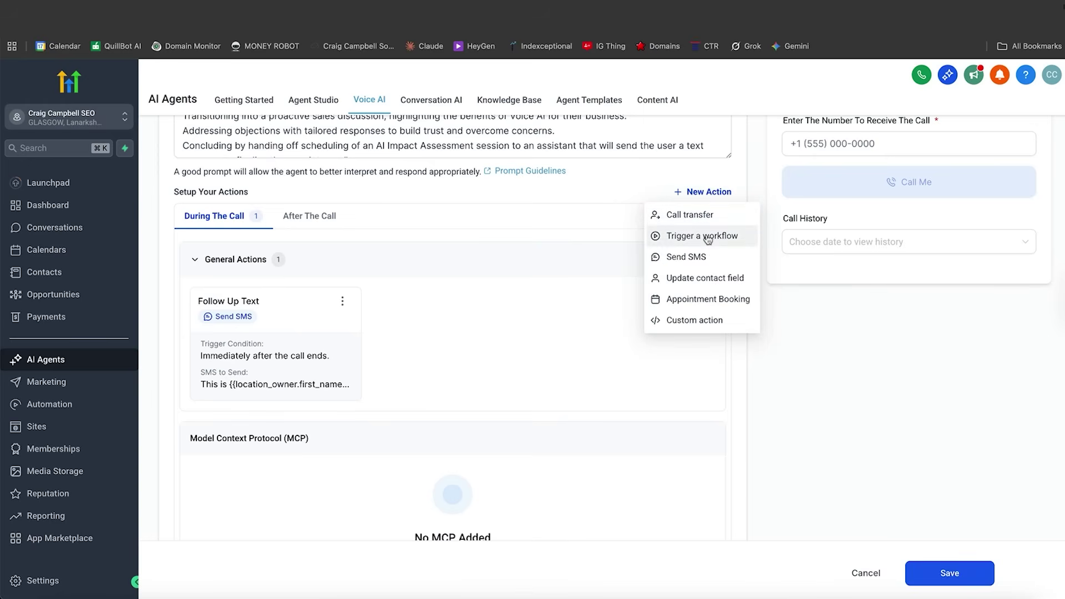
pyautogui.click(707, 301)
pyautogui.click(526, 365)
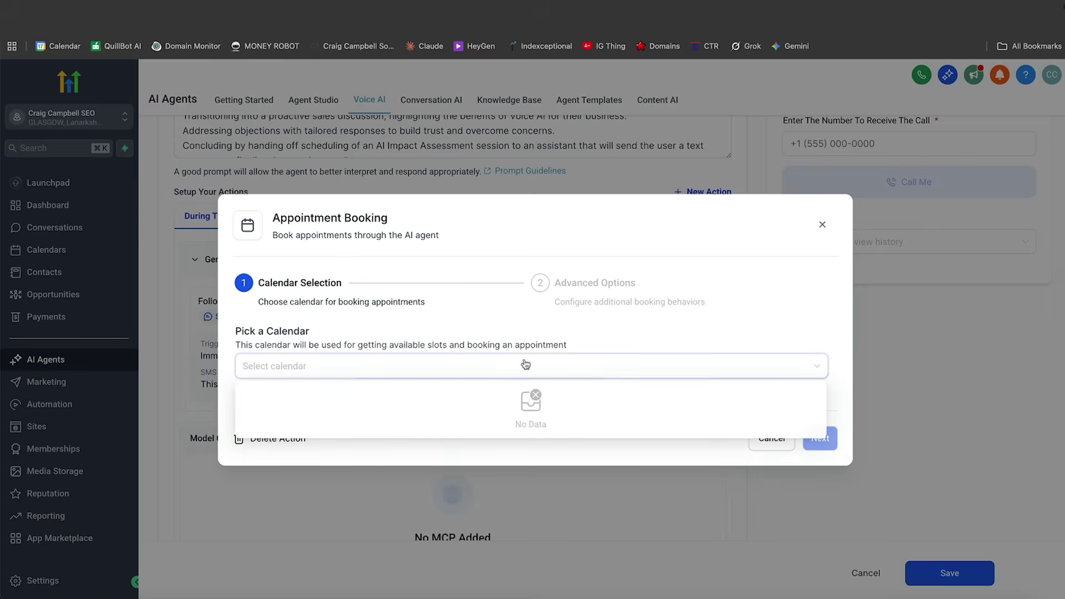
pyautogui.click(824, 320)
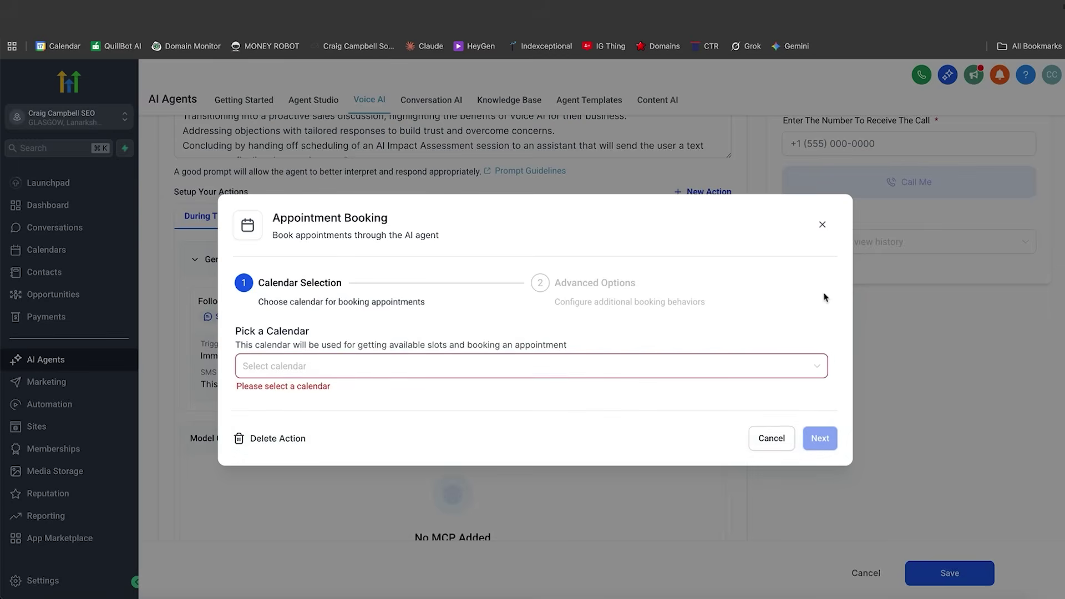
pyautogui.click(822, 226)
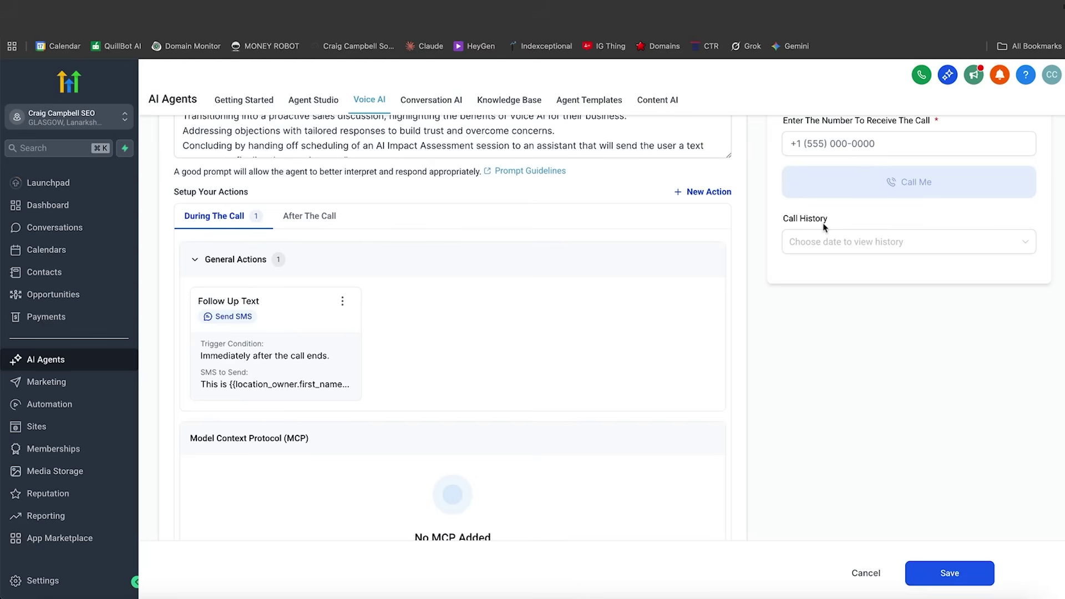
pyautogui.click(319, 217)
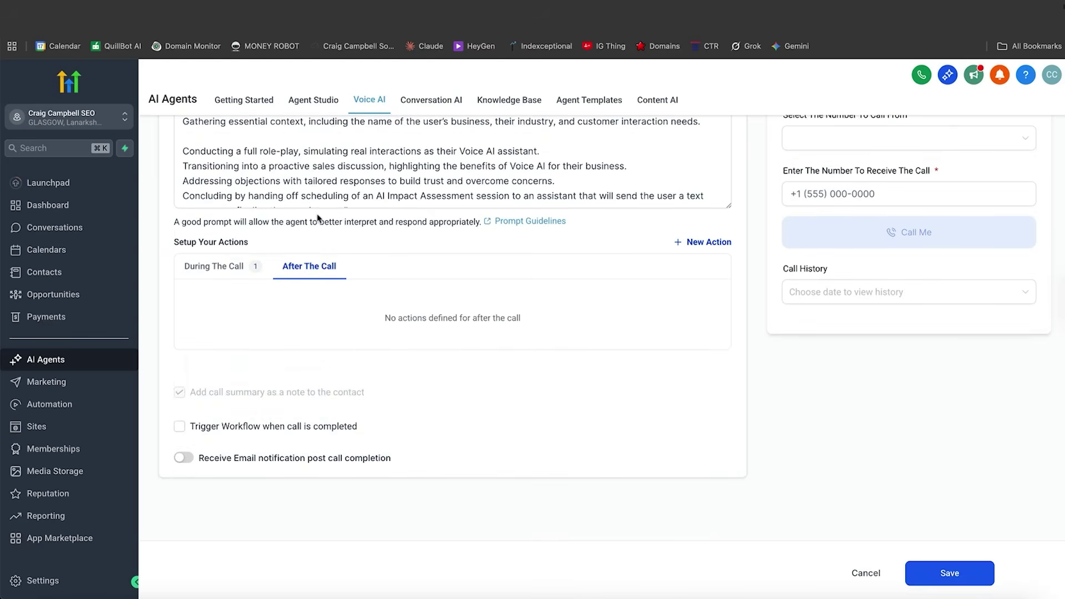
pyautogui.click(717, 242)
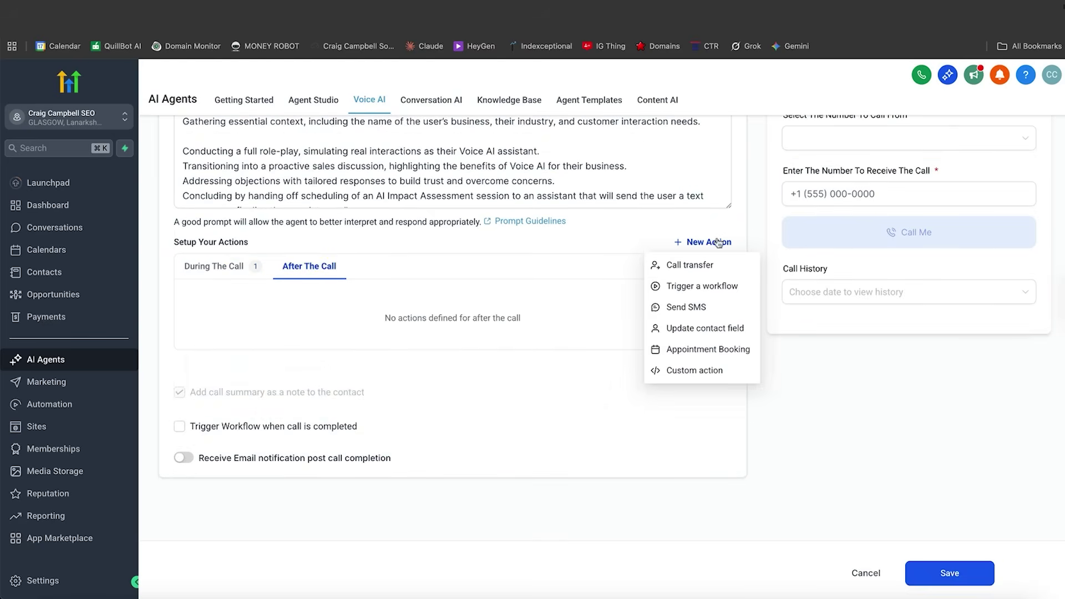
pyautogui.click(708, 305)
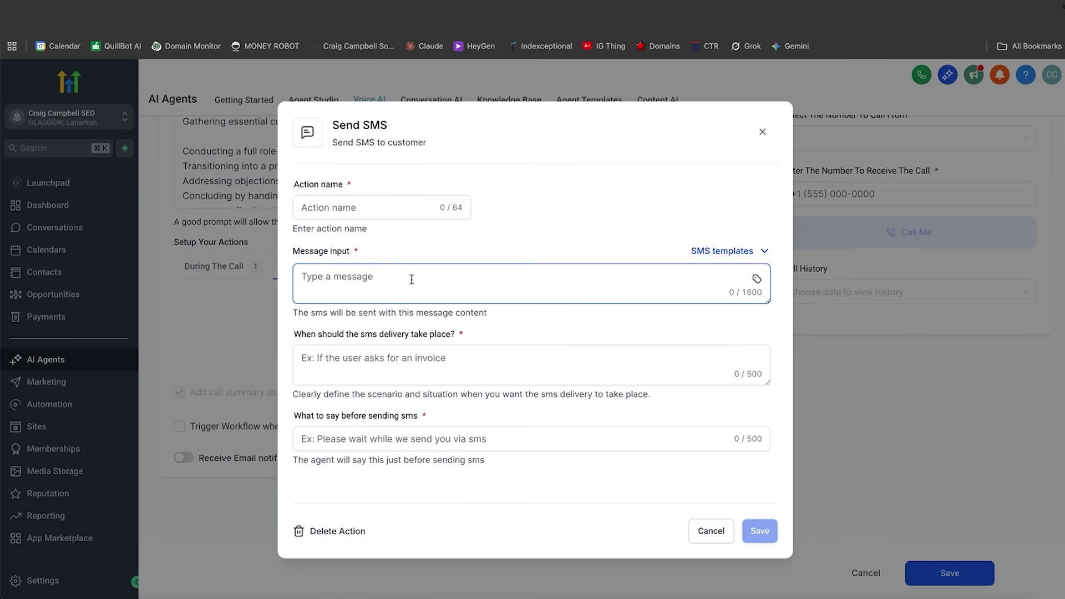
pyautogui.click(724, 254)
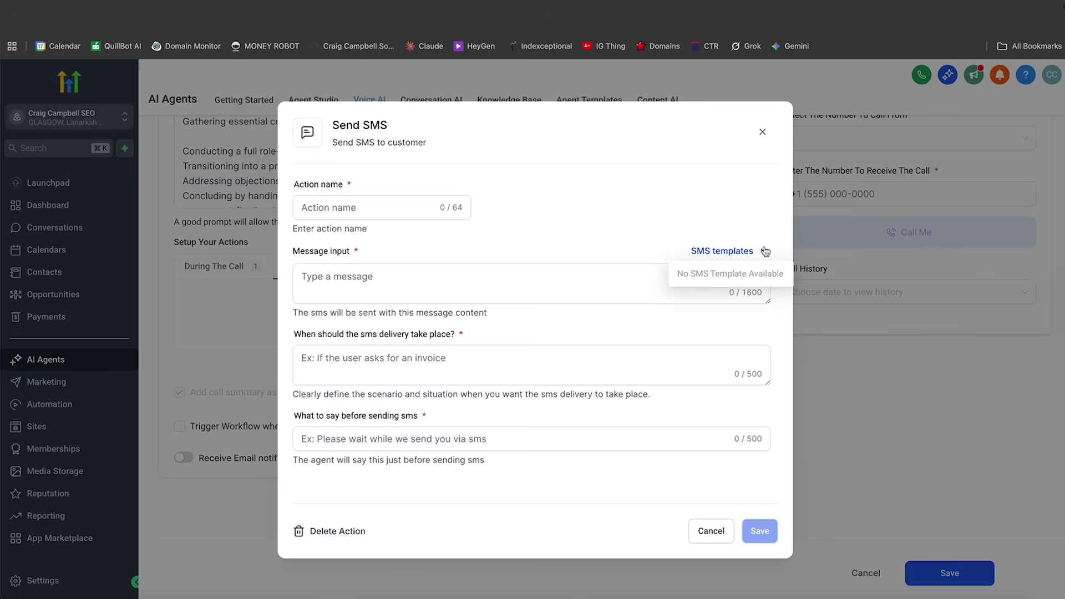
pyautogui.click(623, 206)
pyautogui.click(397, 205)
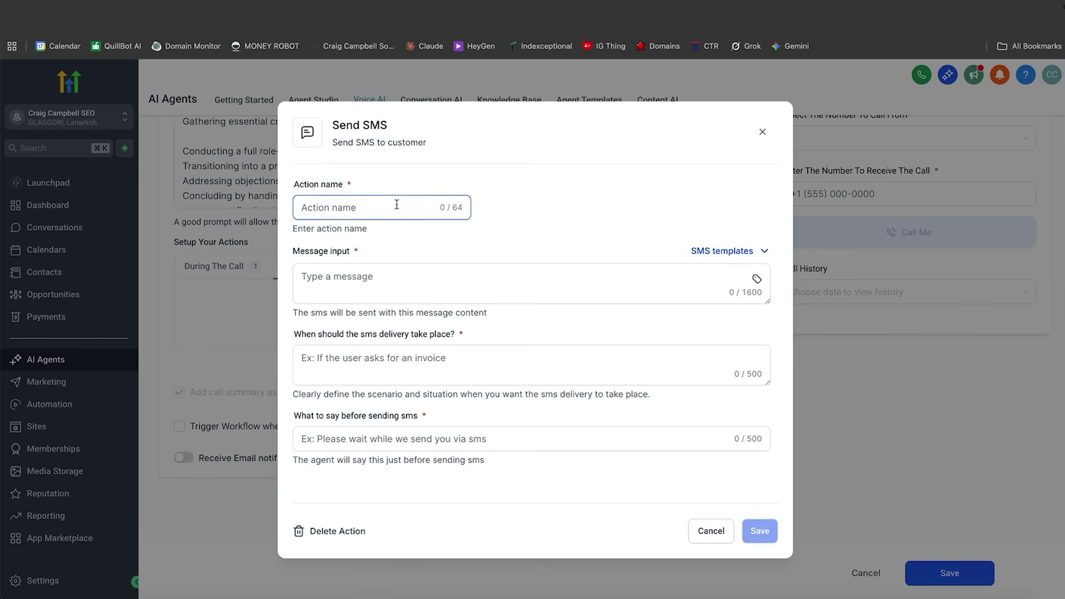
pyautogui.click(386, 275)
pyautogui.click(397, 367)
pyautogui.click(376, 360)
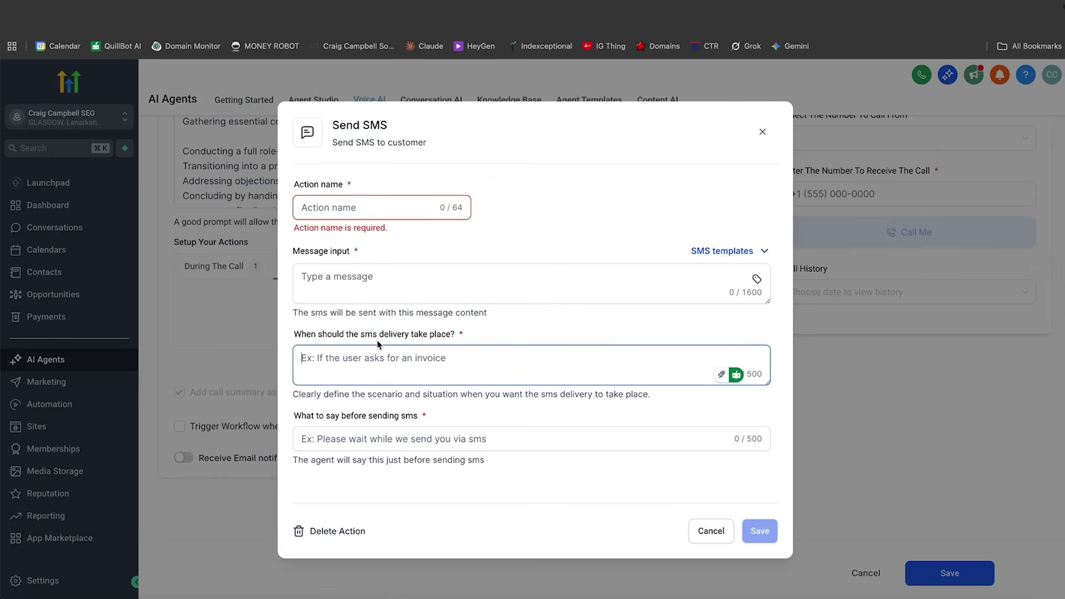
pyautogui.click(676, 438)
pyautogui.click(705, 535)
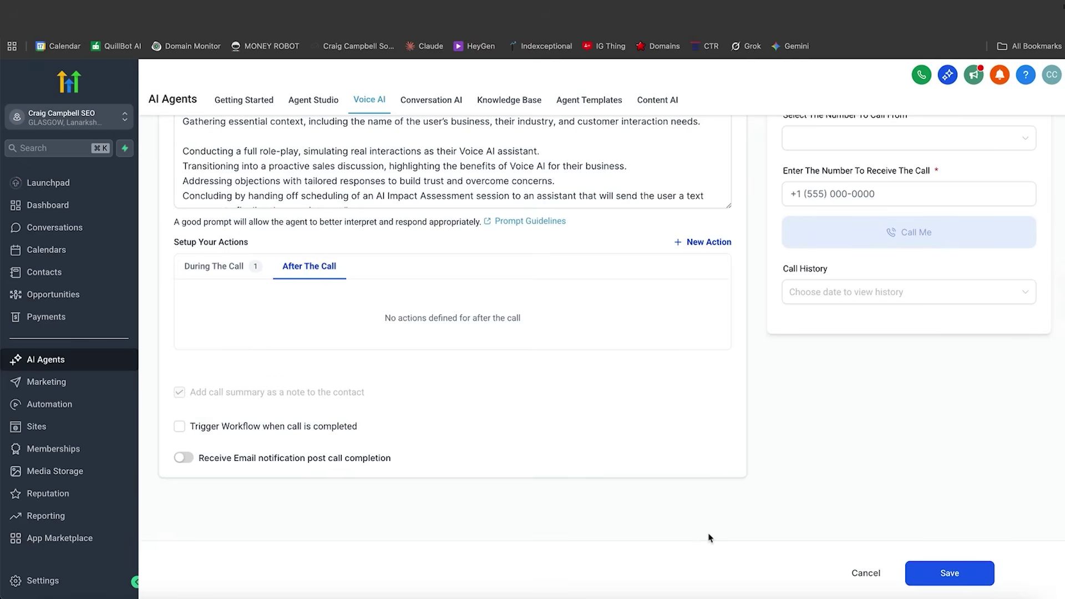
# Move from the agent goals text to the Phone & Availability settings, showing no assigned number.
pyautogui.moveTo(706, 525); pyautogui.dragTo(655, 254)
pyautogui.click(652, 193)
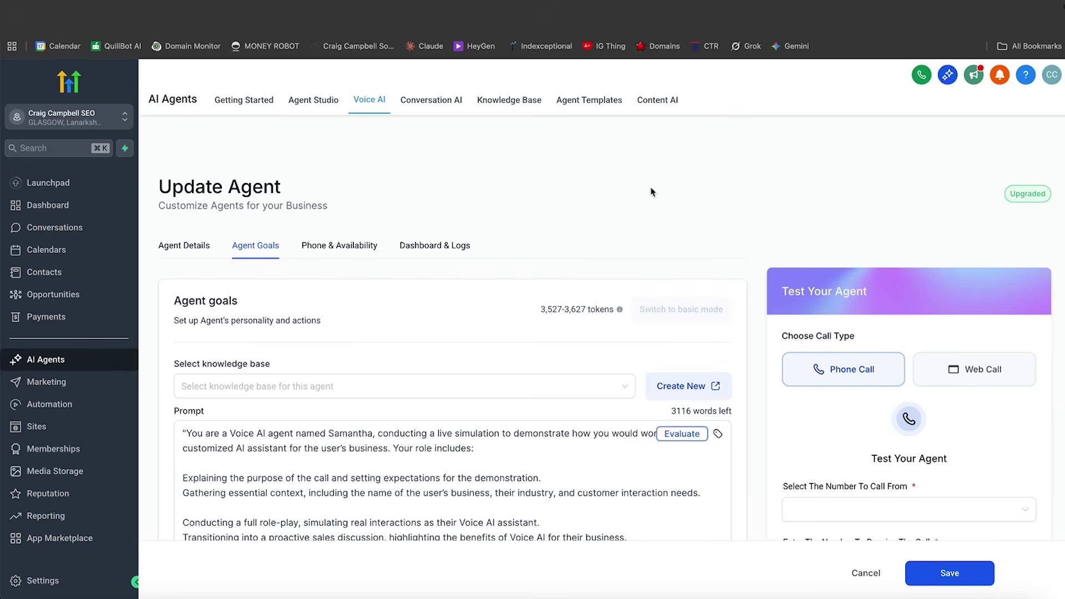
pyautogui.click(317, 253)
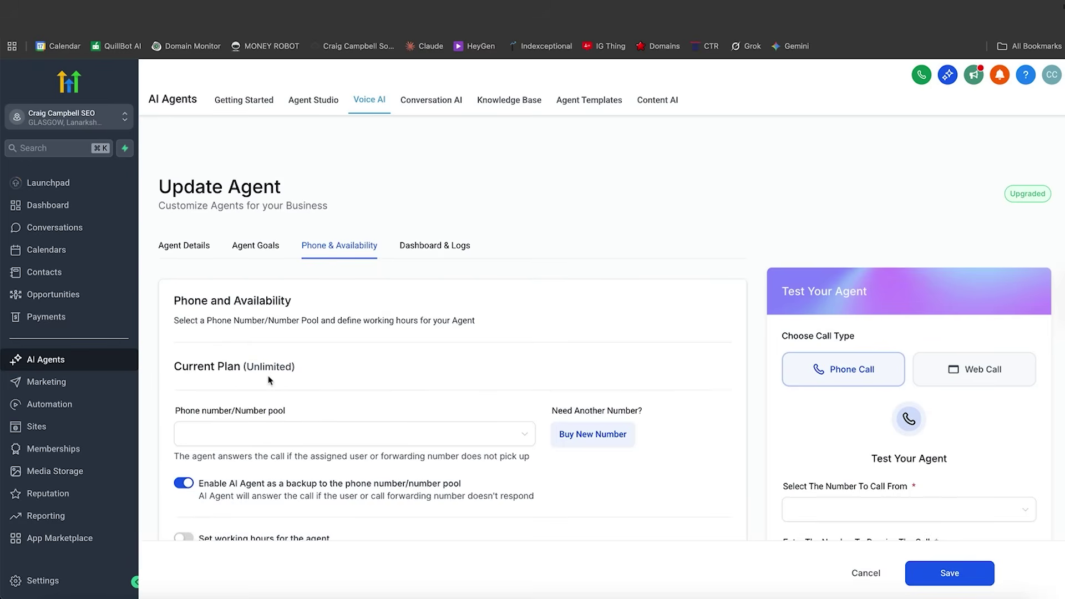
# Check the Phone System page for buying a new number, then return to the agent details.
pyautogui.click(583, 436)
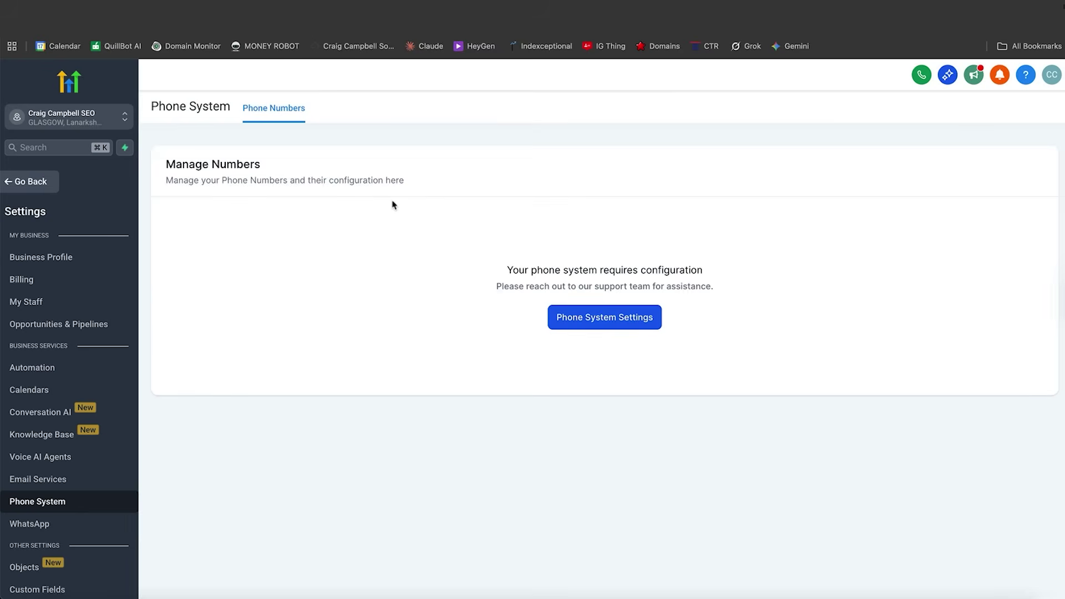
pyautogui.hotkey('alt', 'Left')
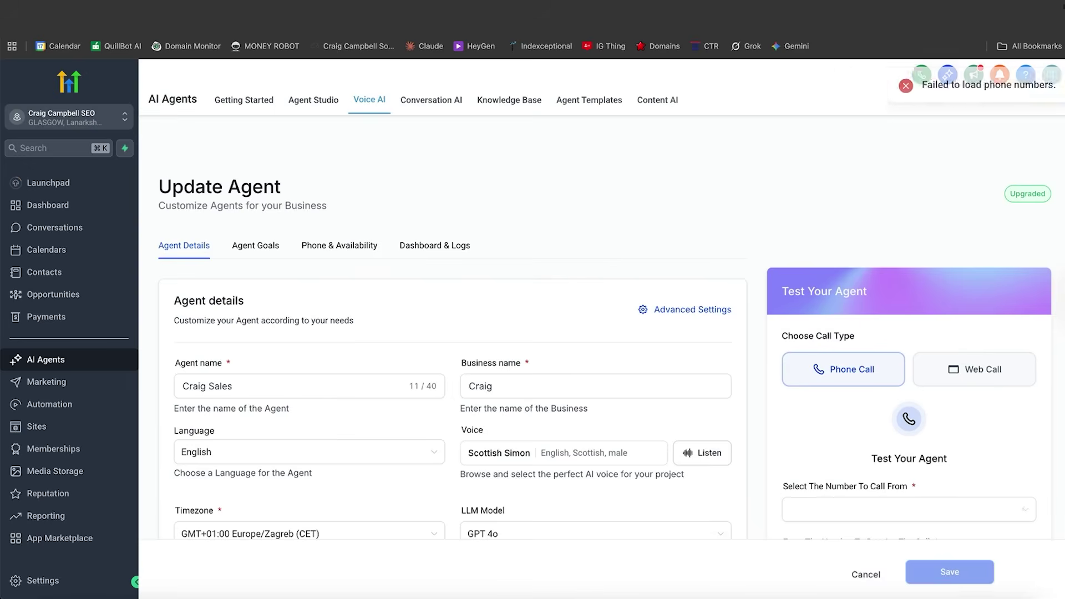